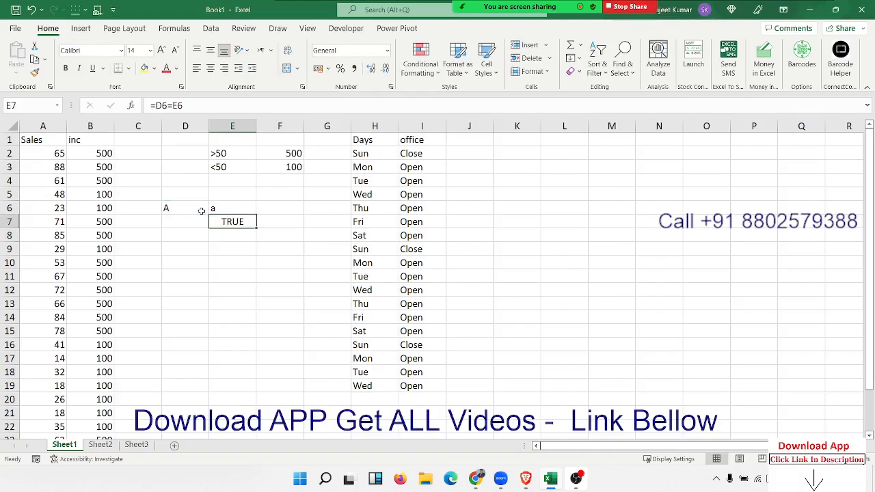
Step: Enter the formula =EXACT(D6,E6) in F6 to compare the two letters case-sensitively
{"action": "key", "text": "Up"}
{"action": "key", "text": "shift+Left"}
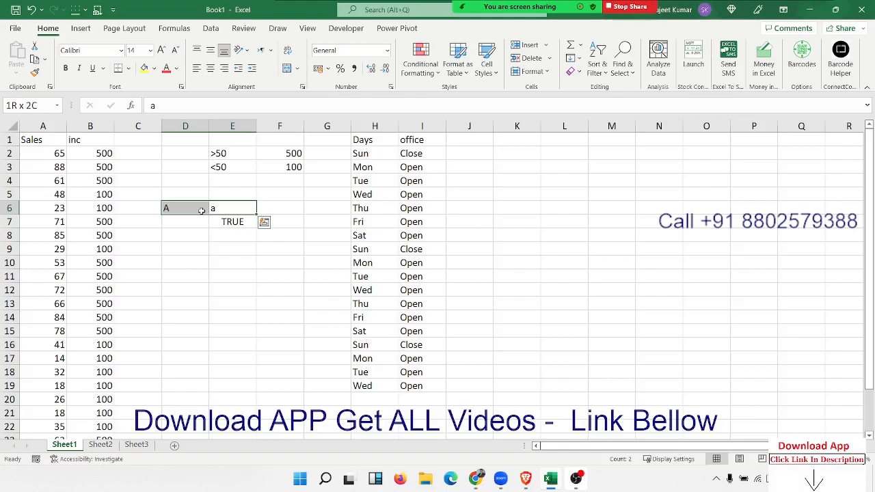
{"action": "key", "text": "Right"}
{"action": "type", "text": "="}
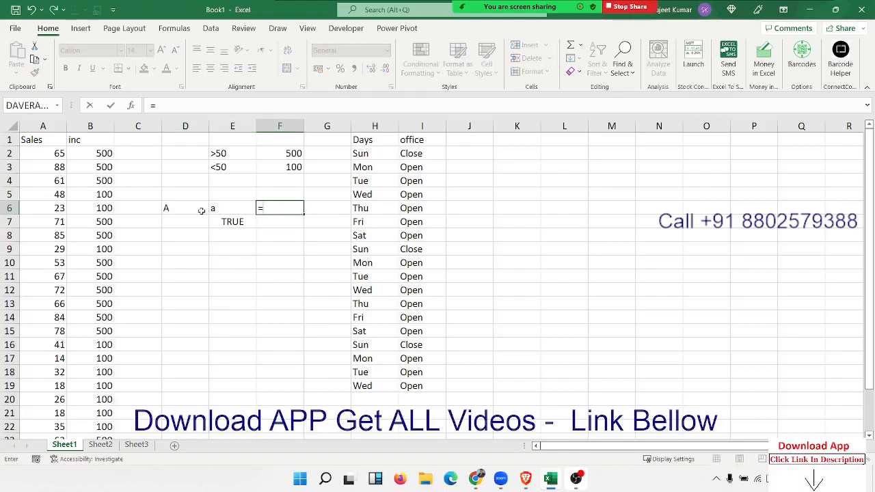
{"action": "type", "text": "ex"}
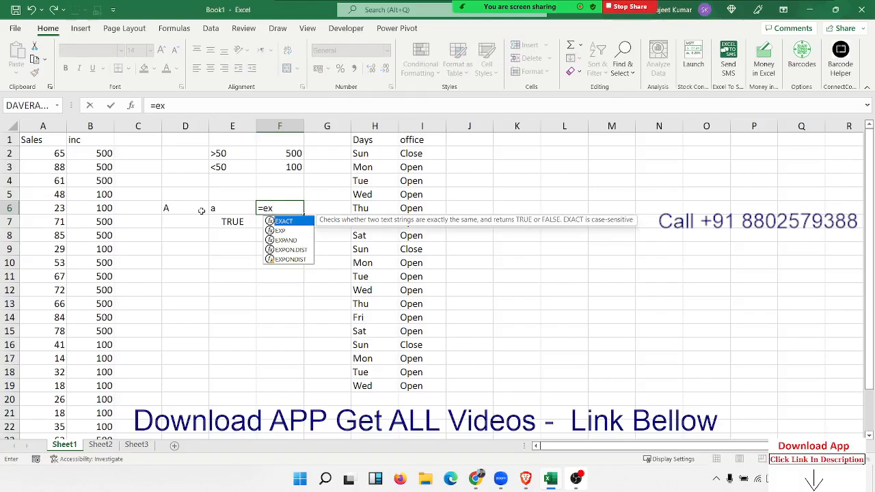
{"action": "key", "text": "Tab"}
{"action": "left_click", "coordinate": [171, 207]}
{"action": "type", "text": ","}
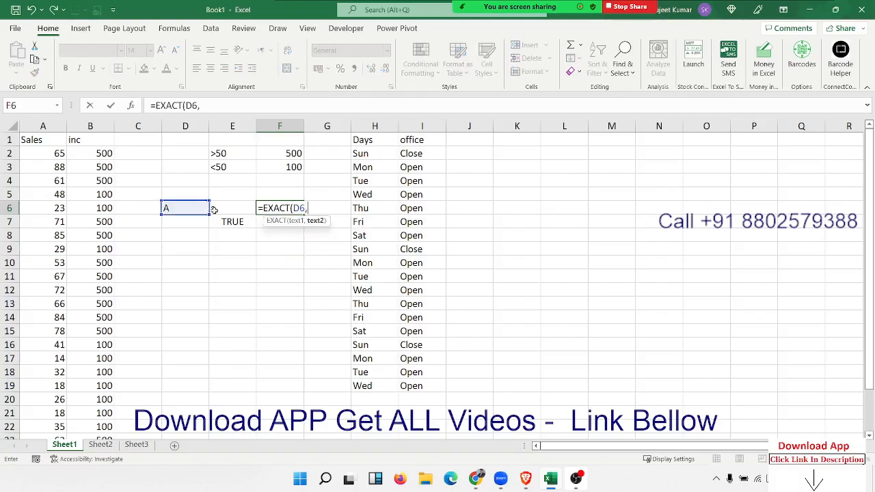
{"action": "left_click", "coordinate": [213, 207]}
{"action": "type", "text": ")"}
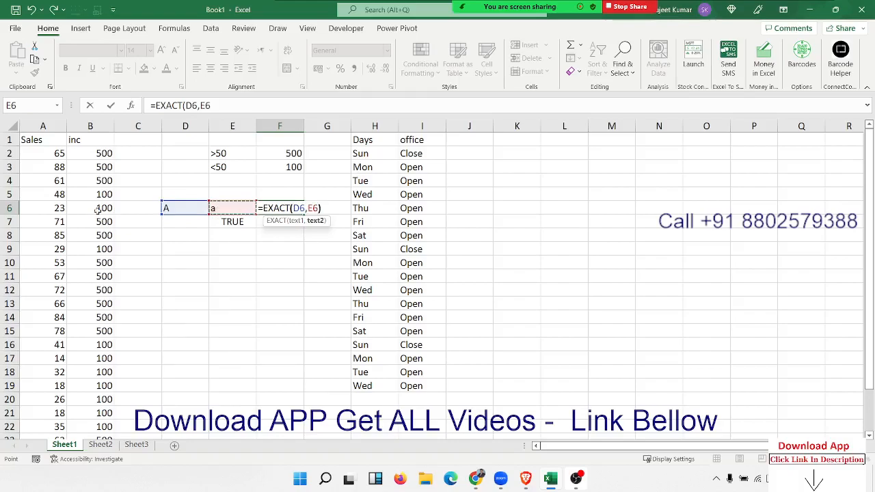
{"action": "key", "text": "Return"}
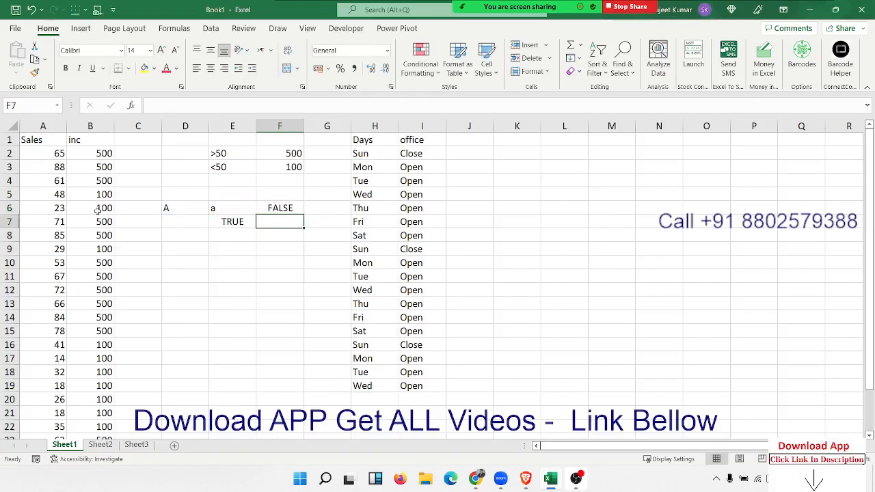
Step: Replace the letter in E6 with an uppercase A and check the EXACT comparison in F6
{"action": "key", "text": "Left"}
{"action": "key", "text": "Up"}
{"action": "key", "text": "Right"}
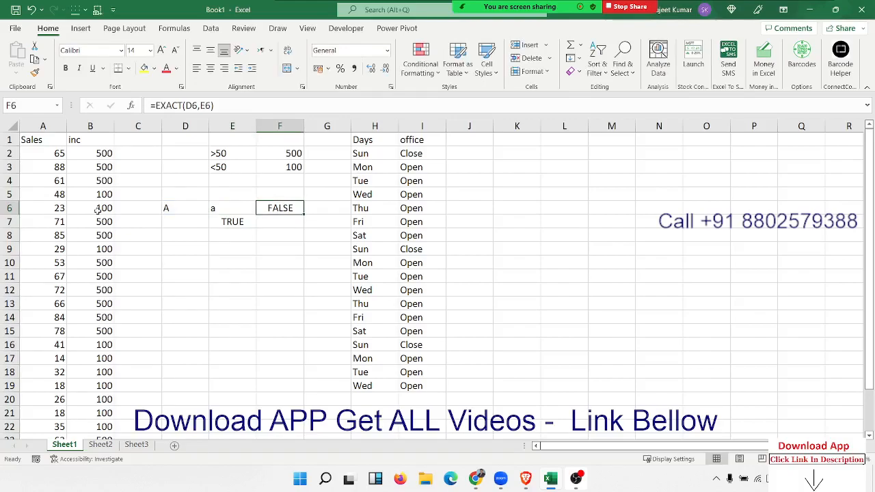
{"action": "key", "text": "Left"}
{"action": "type", "text": "A"}
{"action": "key", "text": "Return"}
{"action": "key", "text": "Up"}
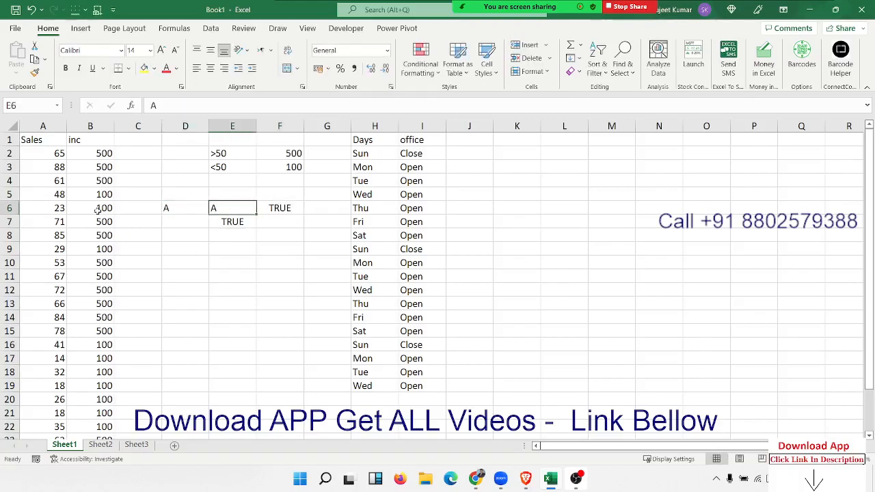
{"action": "key", "text": "Right"}
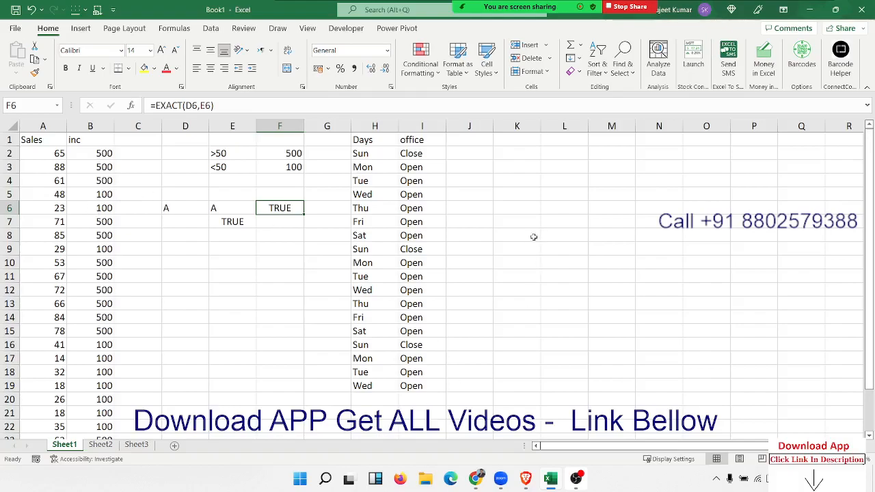
Step: Copy the Sales header and values in A1:A15 to the range starting at K1
{"action": "left_click_drag", "start_coordinate": [43, 139], "coordinate": [43, 380]}
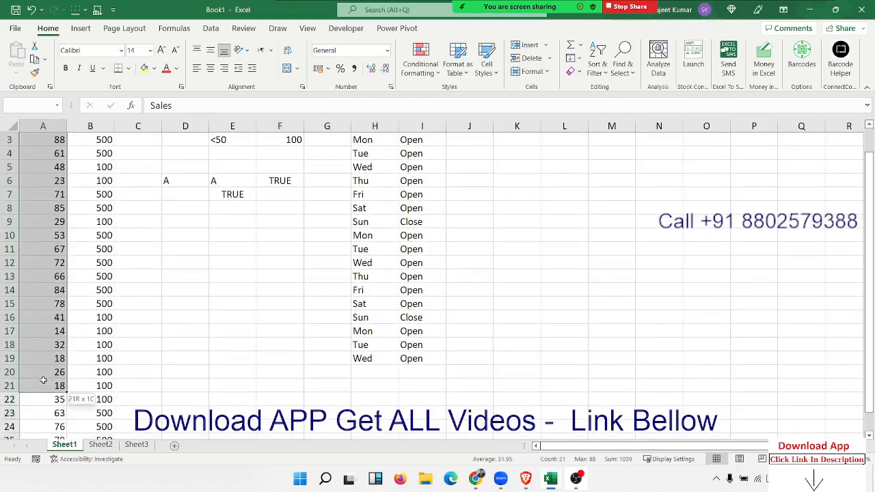
{"action": "scroll", "coordinate": [43, 220], "scroll_direction": "up", "scroll_amount": 1}
{"action": "left_click_drag", "start_coordinate": [47, 139], "coordinate": [38, 333]}
{"action": "key", "text": "ctrl+c"}
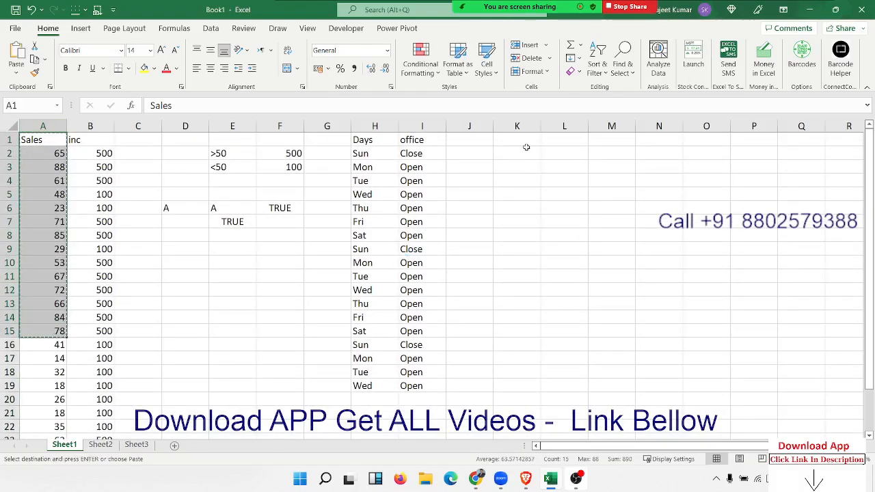
{"action": "left_click", "coordinate": [527, 140]}
{"action": "key", "text": "ctrl+v"}
Step: Enter the header amt in L1 beside the copied Sales column
{"action": "left_click", "coordinate": [556, 144]}
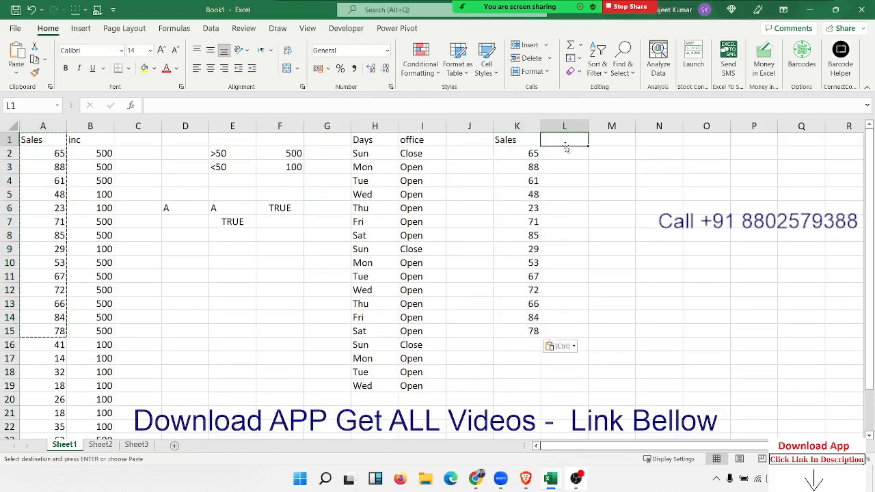
{"action": "type", "text": "amt"}
{"action": "key", "text": "Tab"}
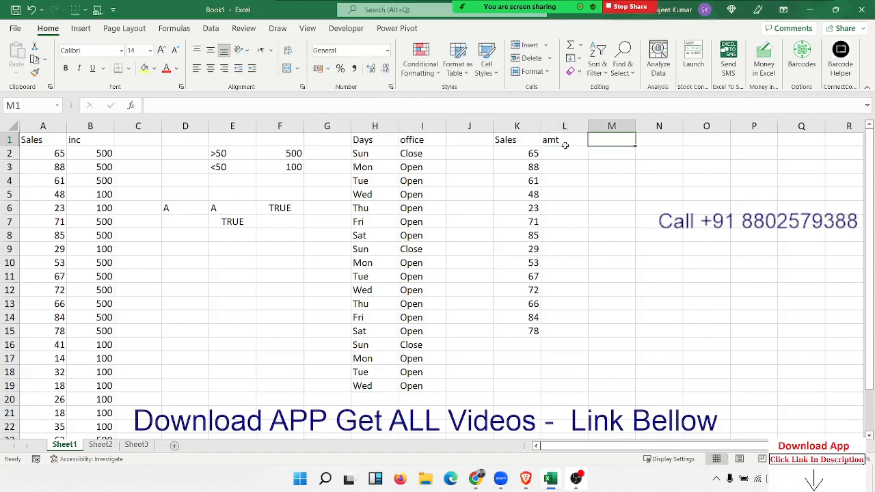
Step: Add the first rate rule with >60 in N3 and 40rs per qty in O3
{"action": "key", "text": "Tab"}
{"action": "key", "text": "Down"}
{"action": "key", "text": "Down"}
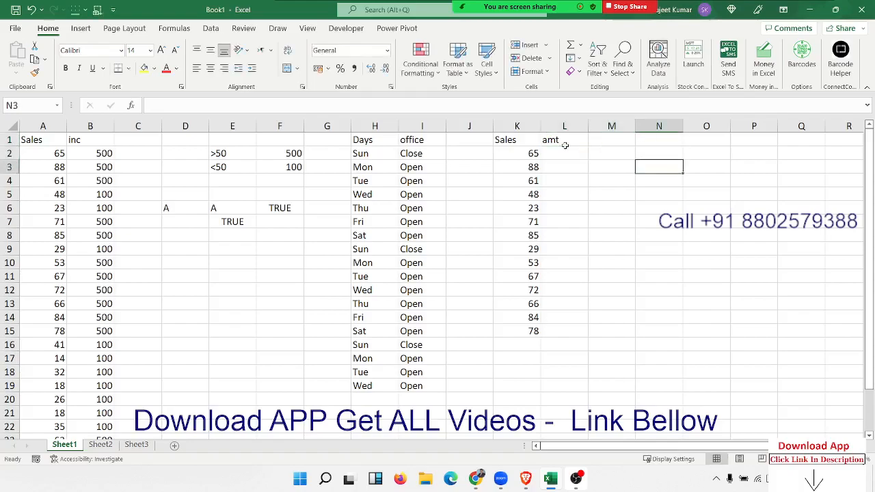
{"action": "type", "text": ">60"}
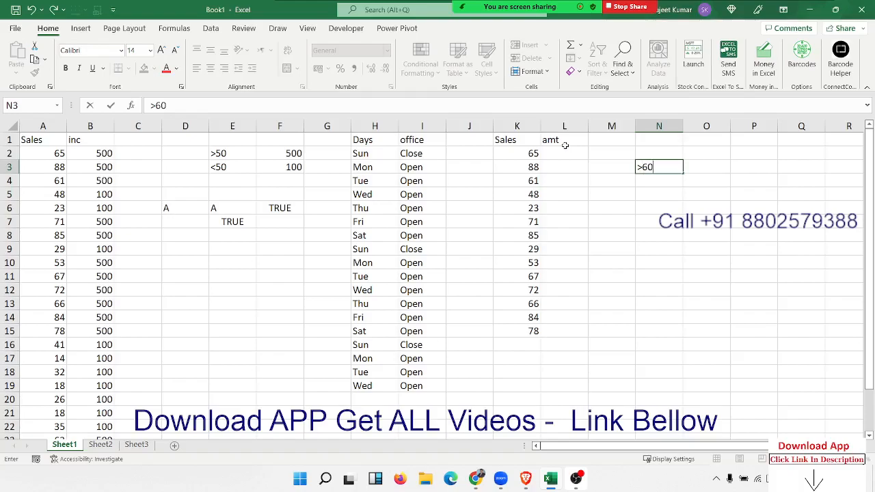
{"action": "key", "text": "Tab"}
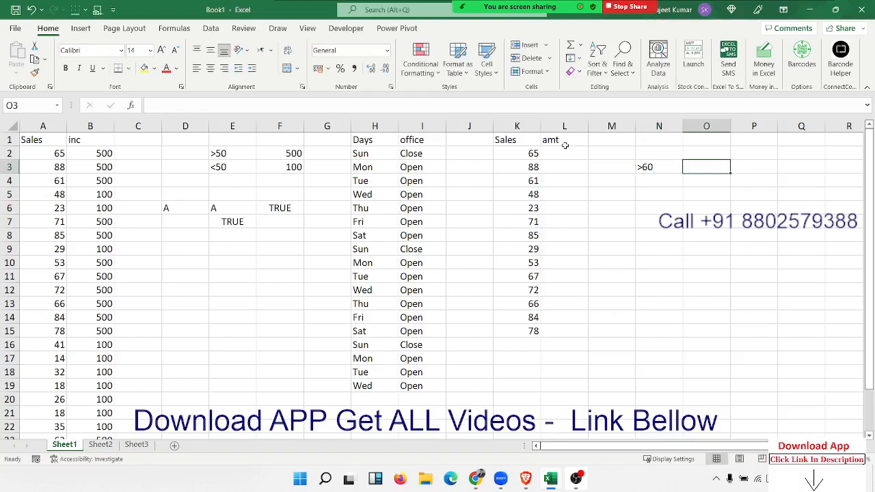
{"action": "type", "text": "40"}
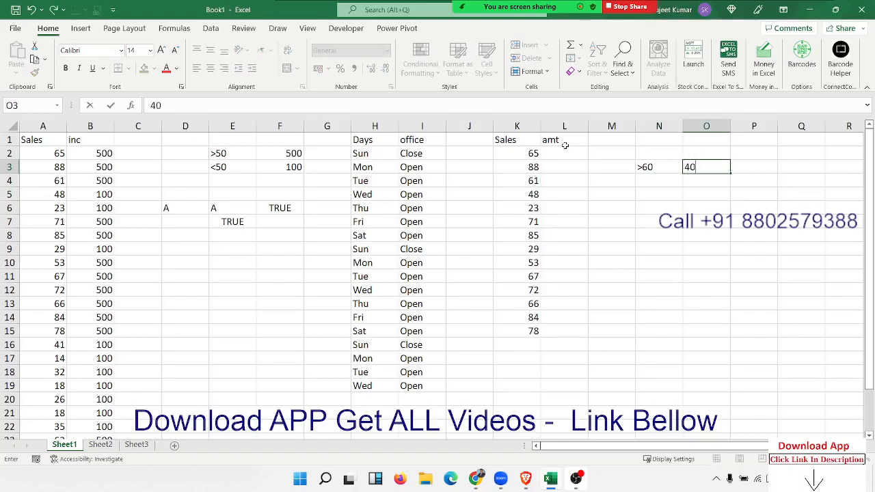
{"action": "type", "text": "rs pe"}
{"action": "type", "text": "r"}
{"action": "type", "text": " pic"}
{"action": "key", "text": "BackSpace"}
{"action": "key", "text": "BackSpace"}
{"action": "key", "text": "BackSpace"}
{"action": "type", "text": "qty"}
{"action": "key", "text": "Return"}
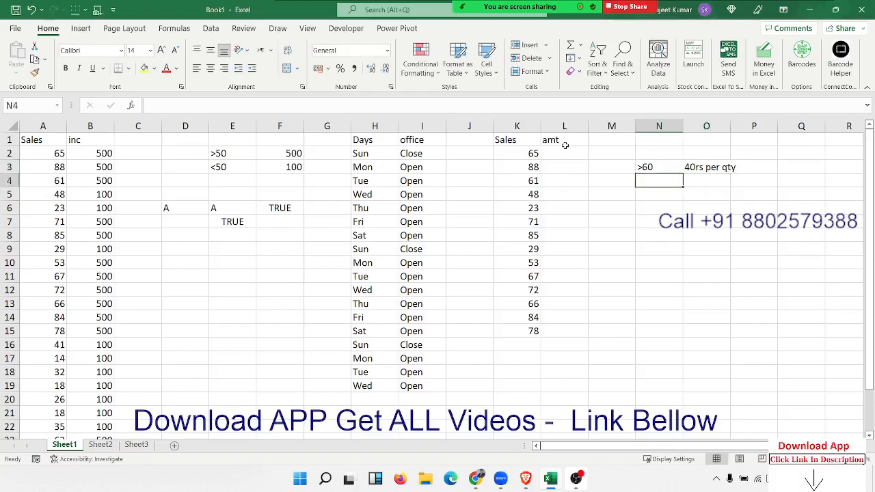
Step: Add the second rate rule with <60 in N4 and 55rs per aty in O4
{"action": "type", "text": "<60"}
{"action": "key", "text": "Tab"}
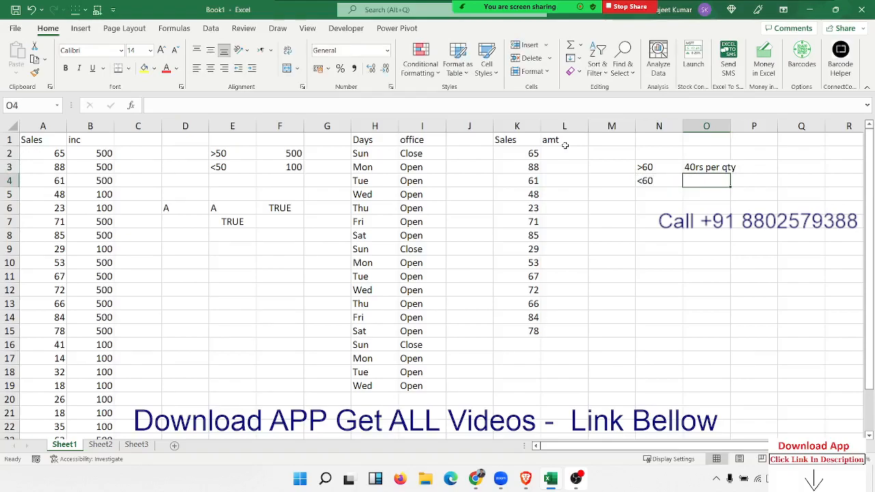
{"action": "type", "text": "55rs "}
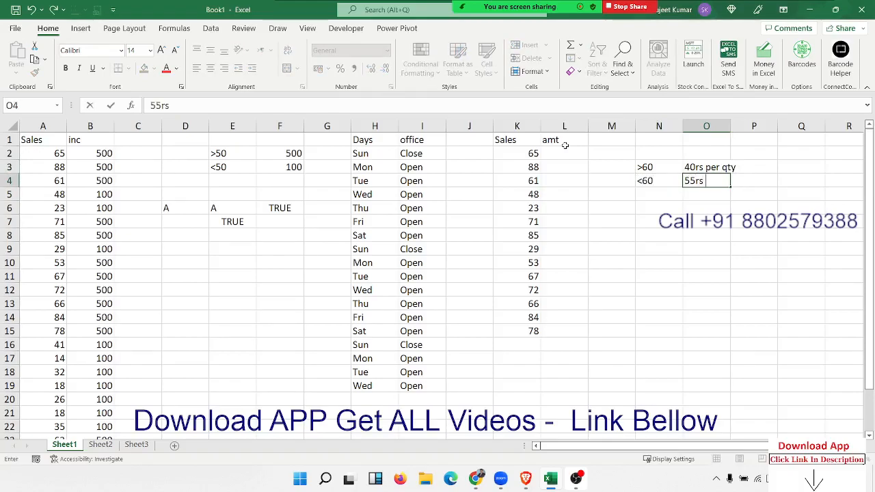
{"action": "type", "text": "per aty"}
{"action": "key", "text": "Return"}
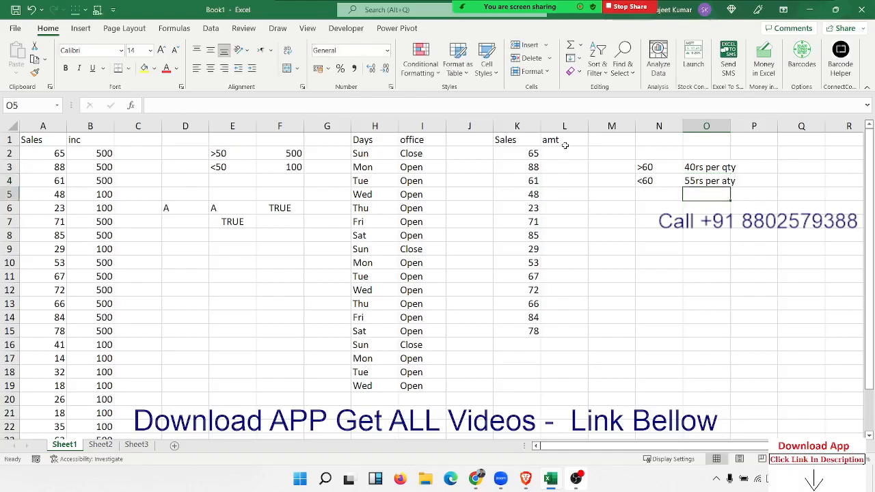
Step: Enter the formula =IF(K2>60,K2*40,K2*55) in L2 to calculate the first sales amount
{"action": "key", "text": "Left"}
{"action": "key", "text": "Left"}
{"action": "key", "text": "Left"}
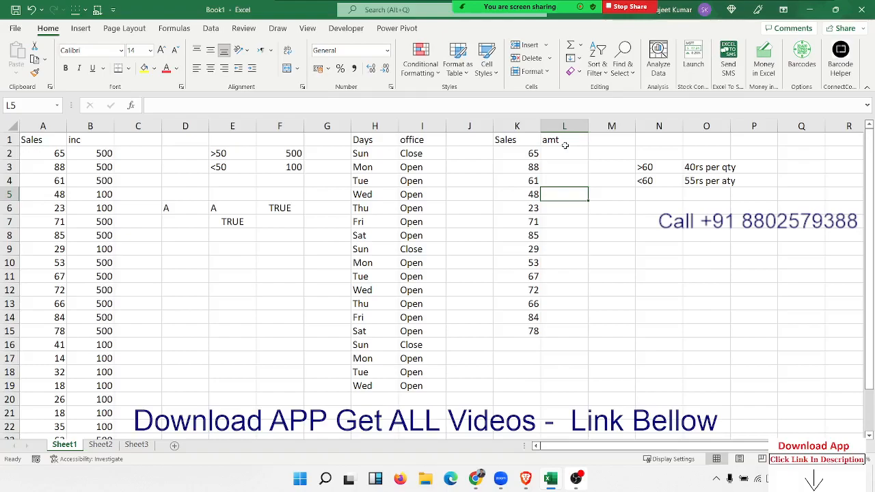
{"action": "key", "text": "Up"}
{"action": "key", "text": "Up"}
{"action": "key", "text": "Up"}
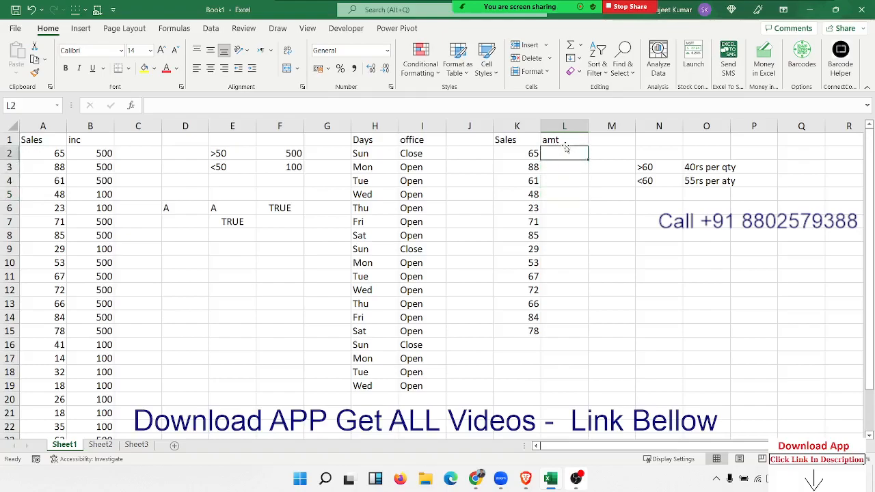
{"action": "type", "text": "="}
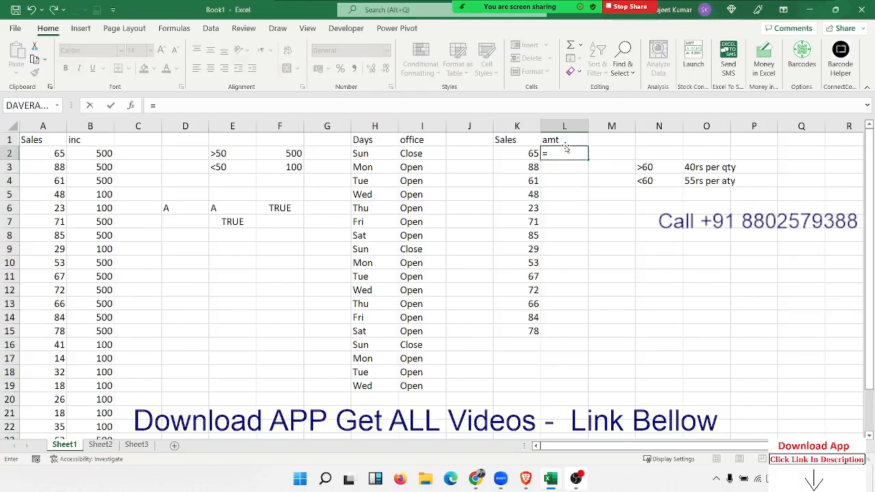
{"action": "type", "text": "if"}
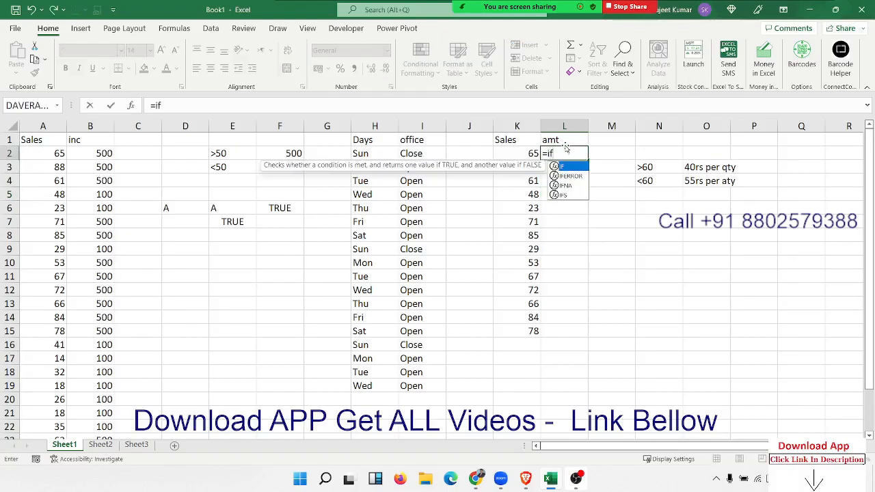
{"action": "key", "text": "Tab"}
{"action": "left_click", "coordinate": [528, 156]}
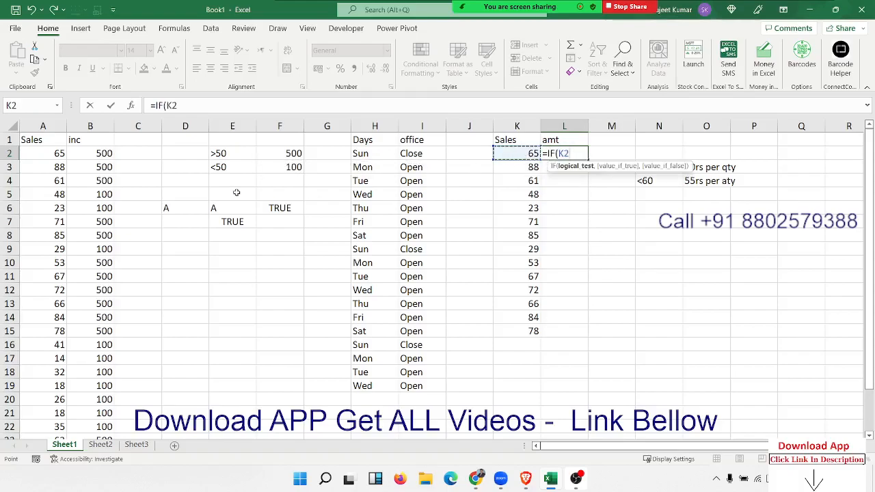
{"action": "type", "text": ">60,"}
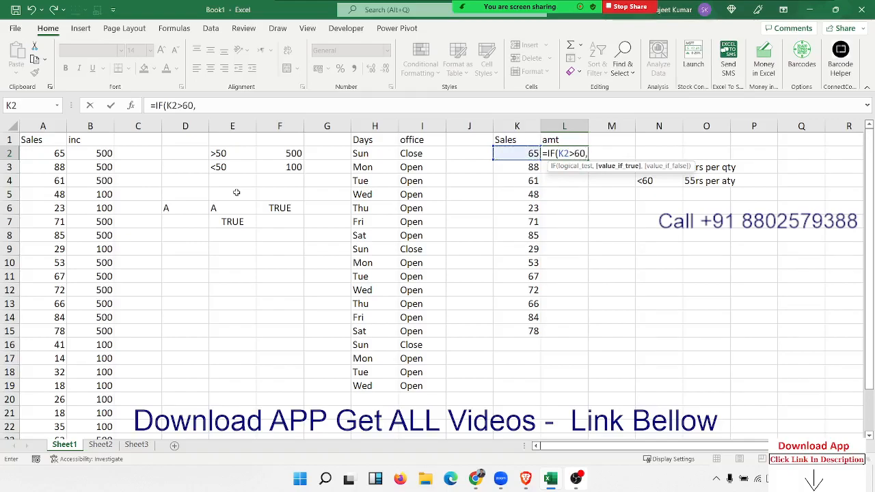
{"action": "left_click", "coordinate": [517, 151]}
{"action": "type", "text": "*"}
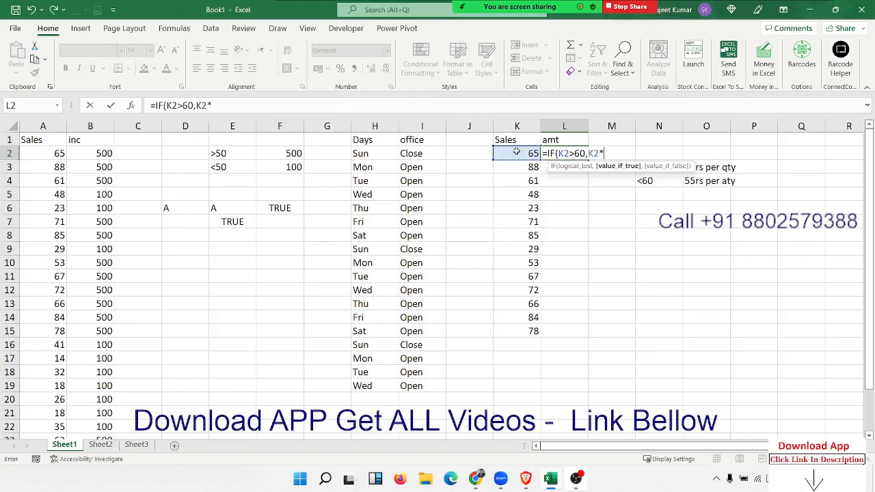
{"action": "type", "text": "40,"}
{"action": "left_click", "coordinate": [517, 151]}
{"action": "type", "text": "*"}
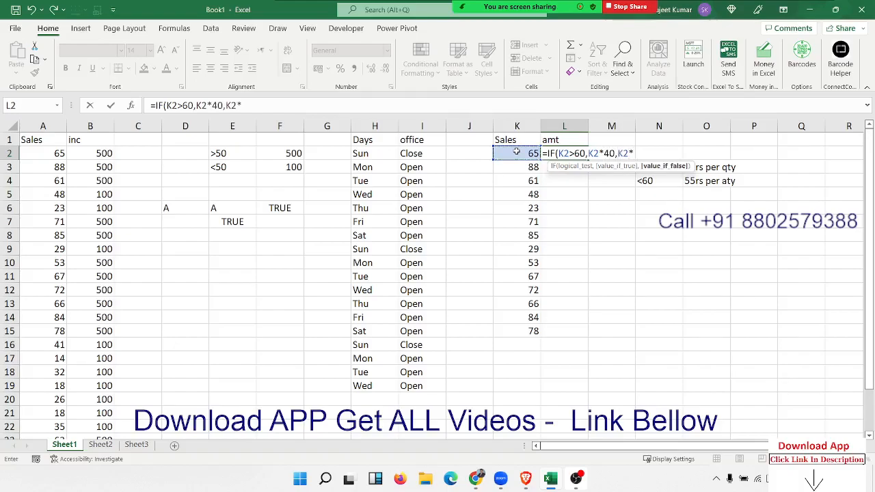
{"action": "type", "text": "55)"}
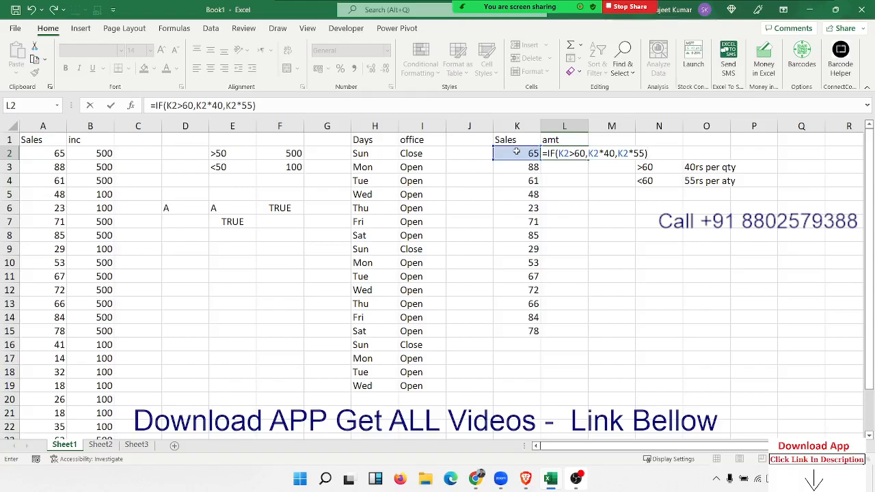
{"action": "key", "text": "Return"}
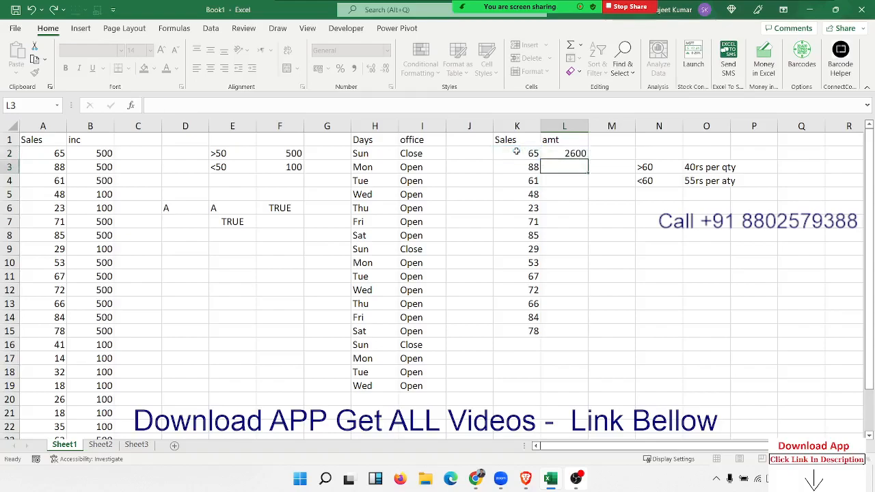
Step: Fill the amount formula from L2 down through L15 and review the formula in L2
{"action": "key", "text": "Up"}
{"action": "left_click_drag", "start_coordinate": [587, 159], "coordinate": [584, 336]}
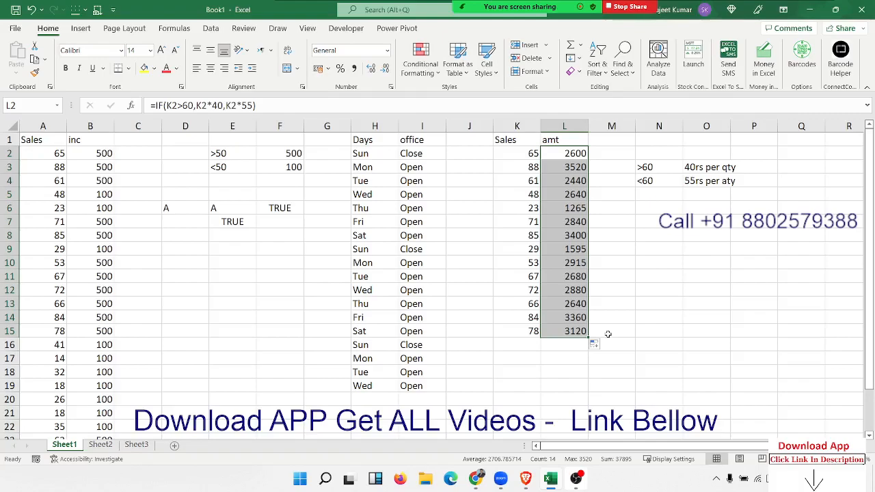
{"action": "left_click", "coordinate": [563, 157]}
{"action": "key", "text": "ctrl+Down"}
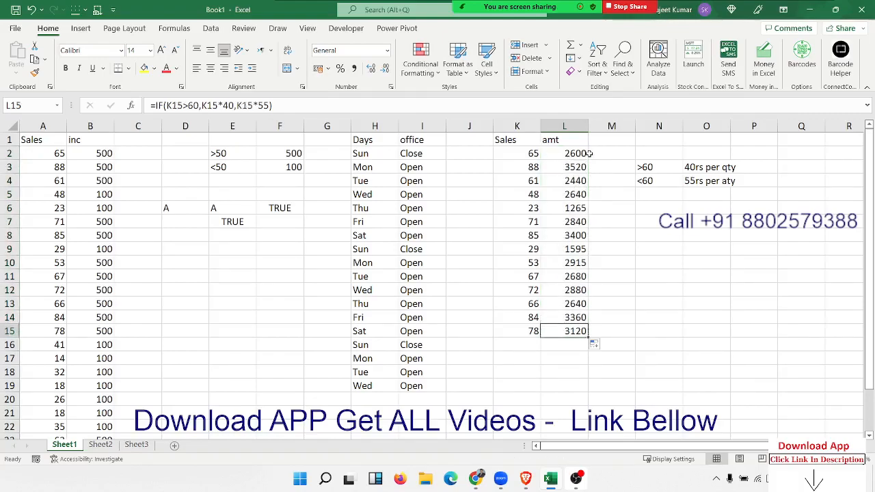
{"action": "double_click", "coordinate": [580, 153]}
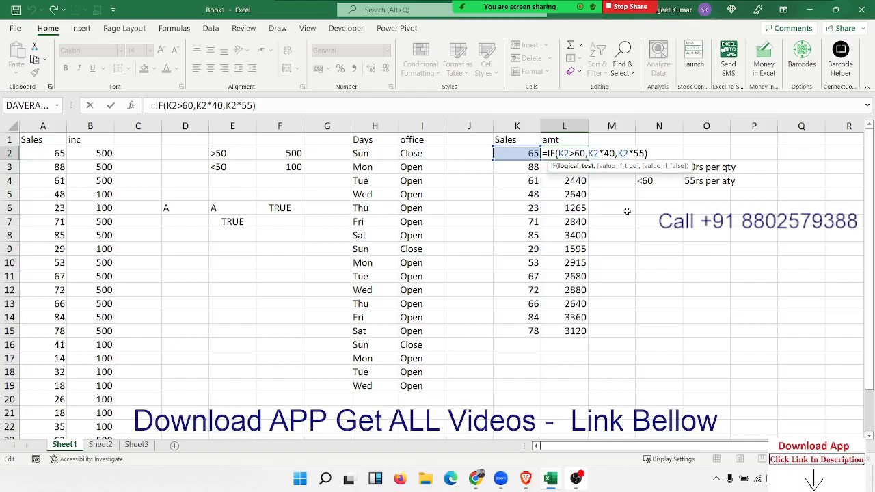
{"action": "key", "text": "Return"}
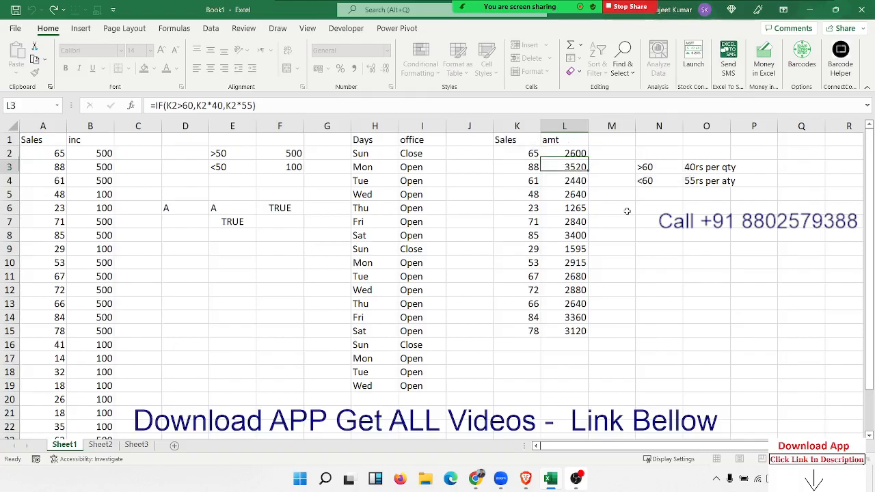